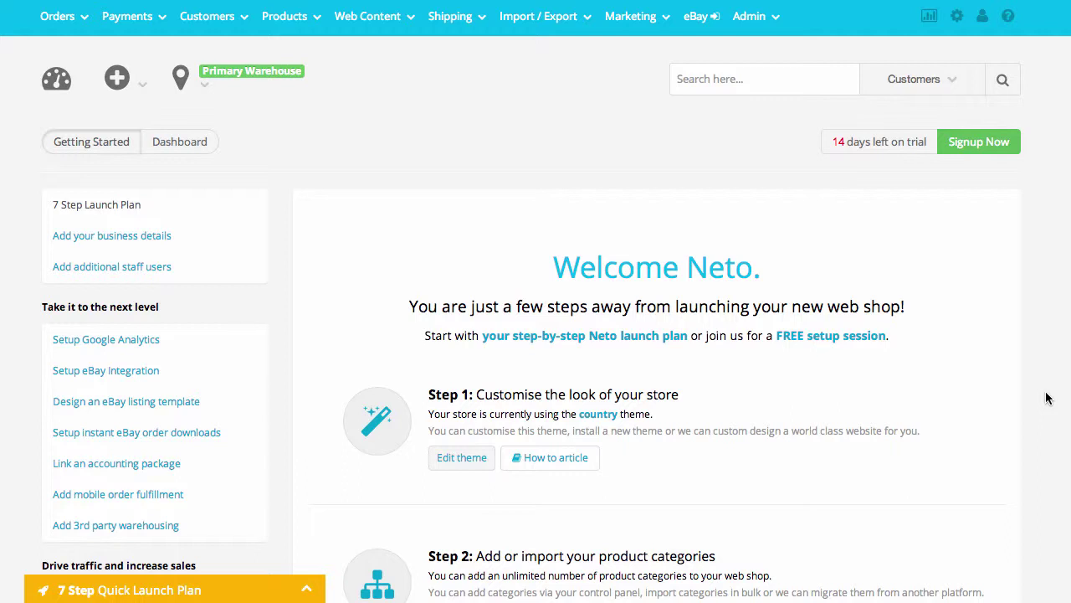
Open the Web Content menu in the top navigation bar.
click(378, 31)
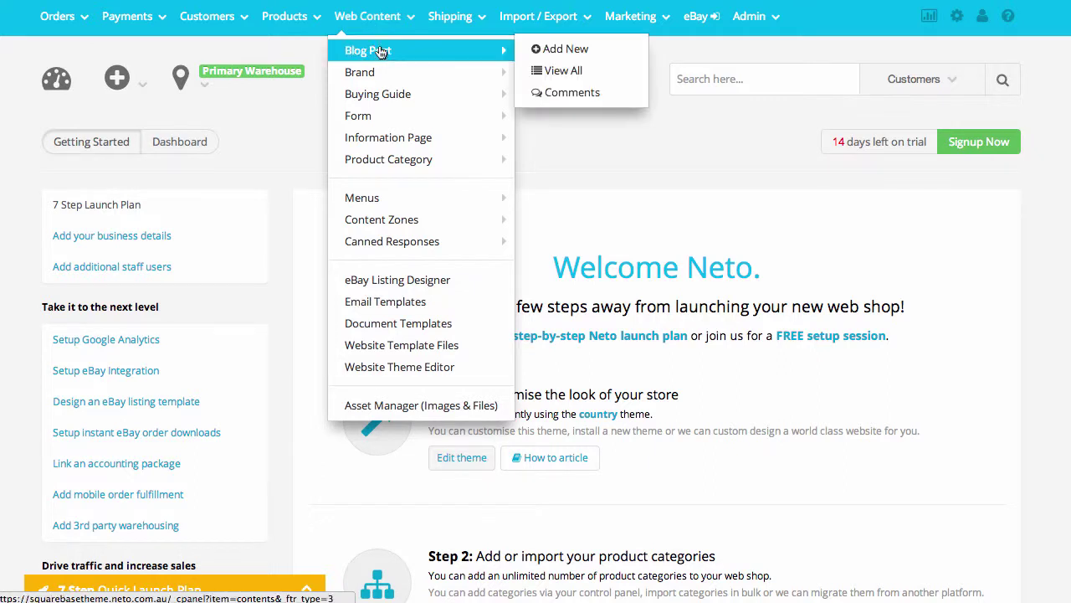
Open the Website Theme Editor and browse the theme gallery down to the Take Me Home card.
click(399, 374)
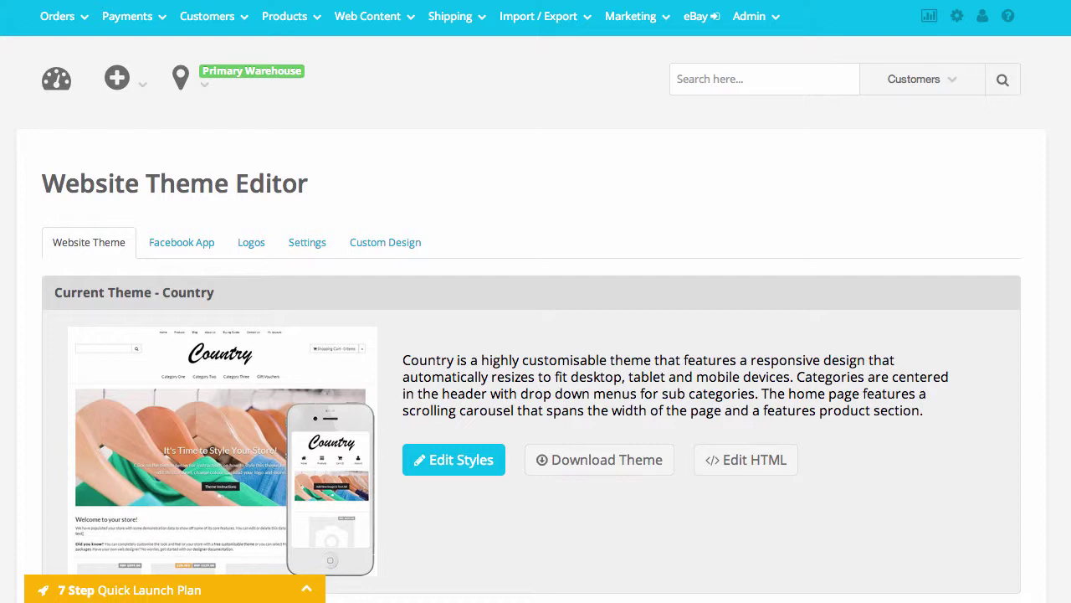
scroll(536, 334, down, 3)
scroll(536, 335, up, 1)
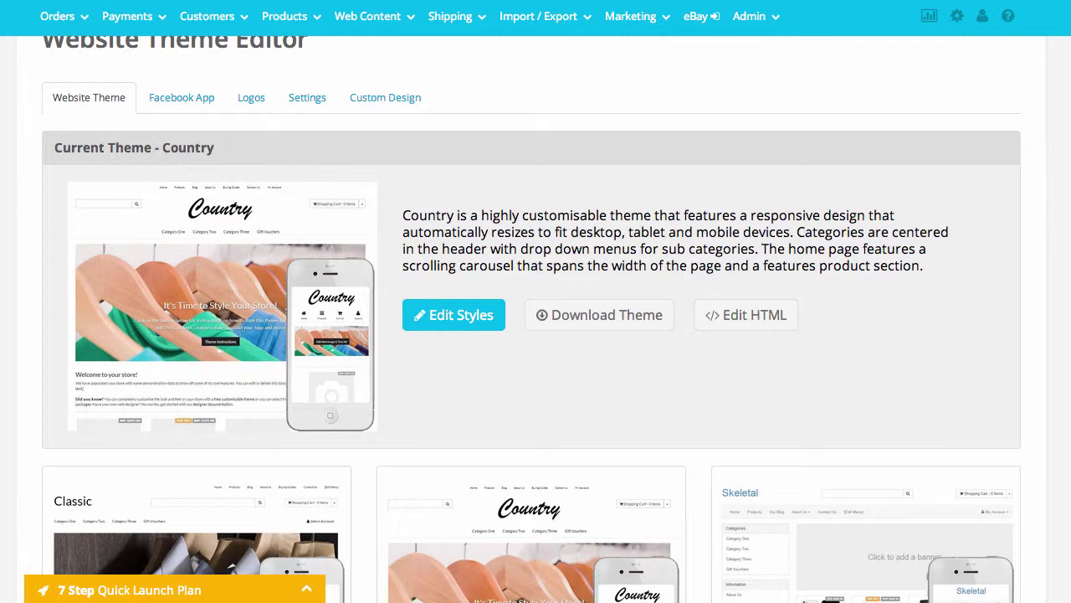
scroll(531, 318, down, 5)
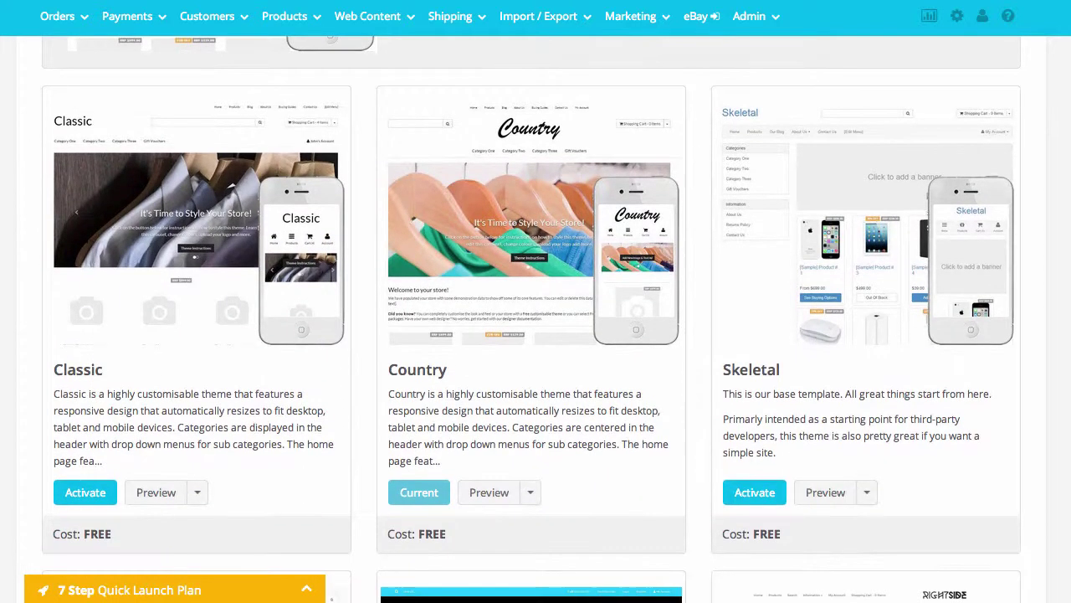
scroll(532, 318, down, 3)
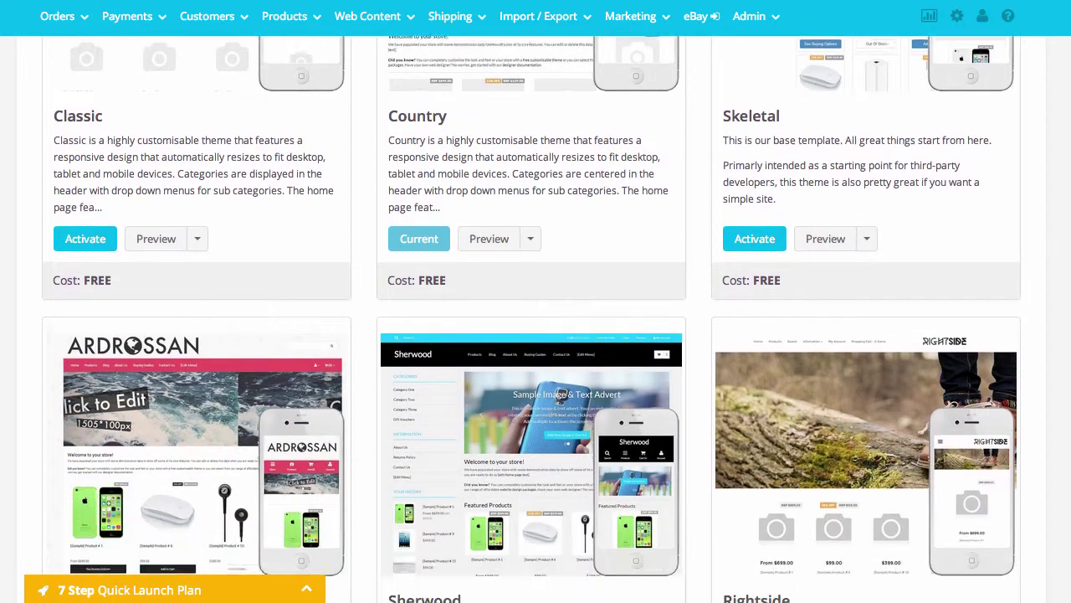
scroll(531, 318, down, 5)
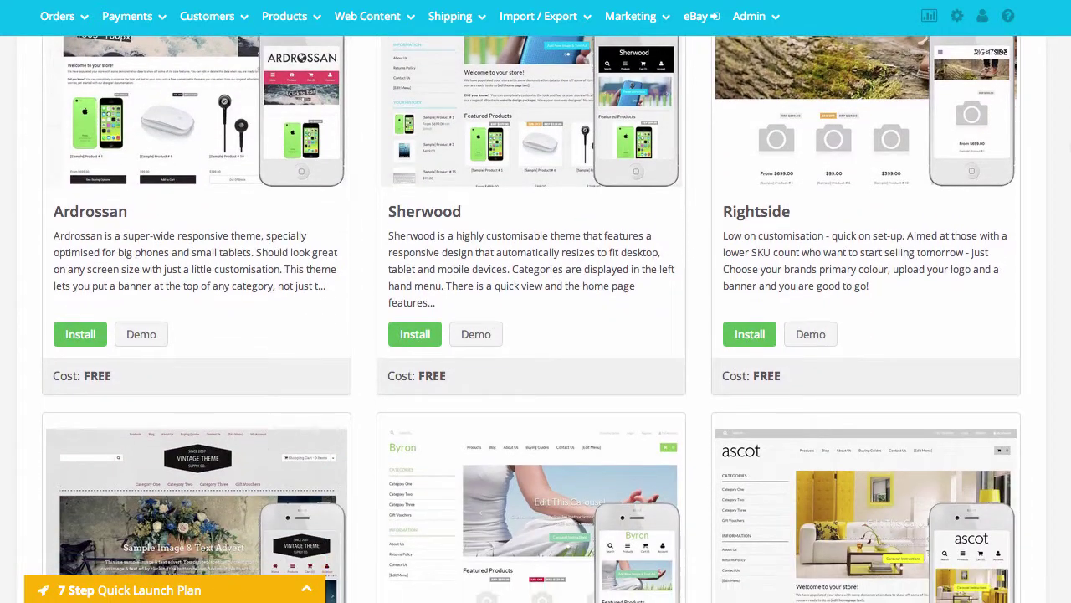
scroll(1069, 197, down, 6)
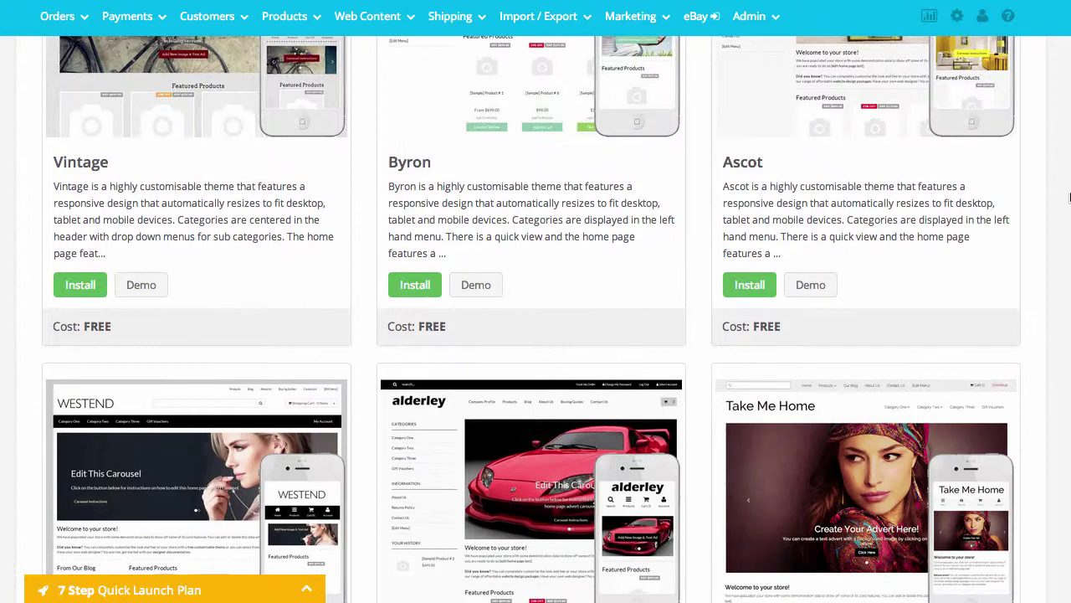
scroll(1069, 198, down, 6)
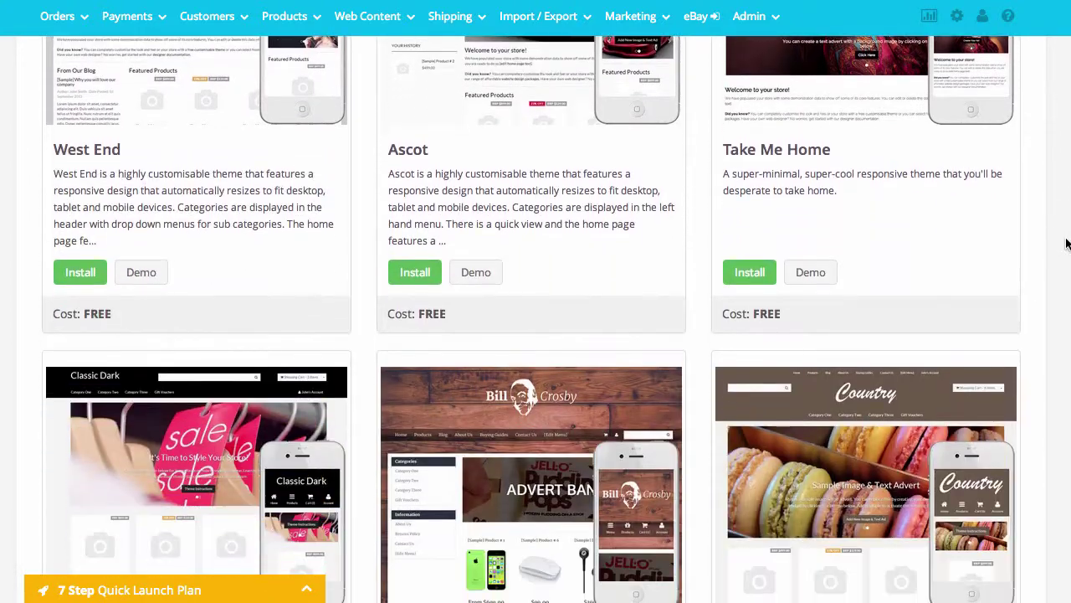
scroll(1069, 243, down, 8)
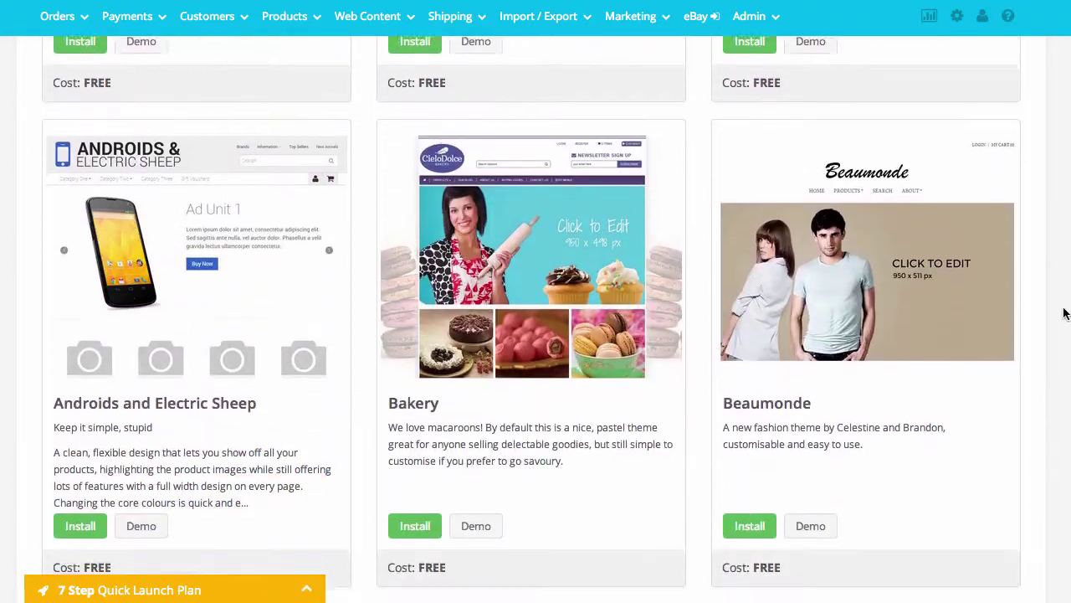
scroll(1065, 313, up, 9)
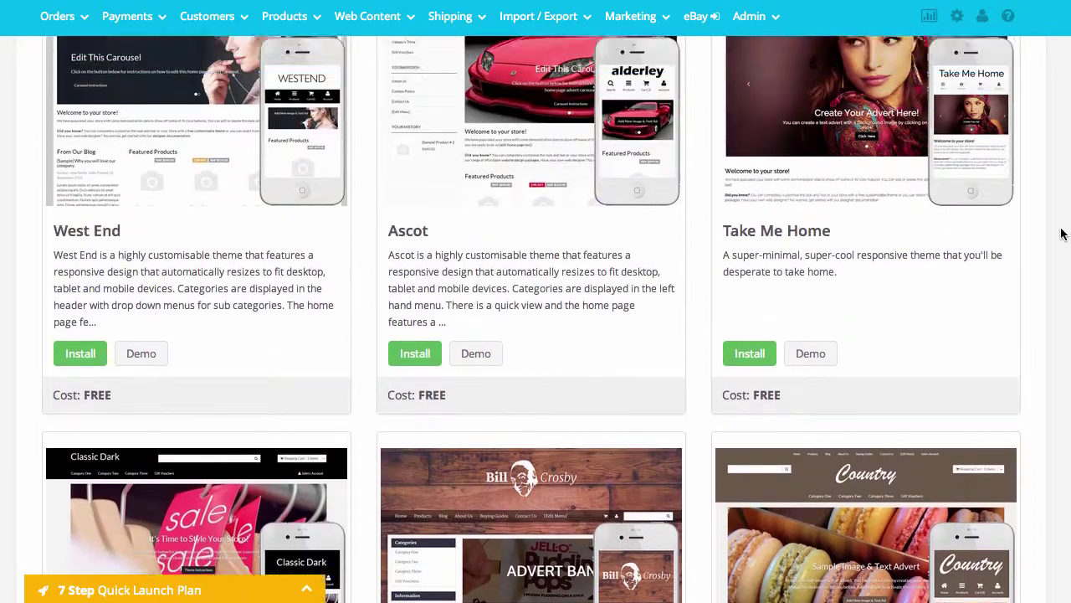
scroll(1061, 226, up, 2)
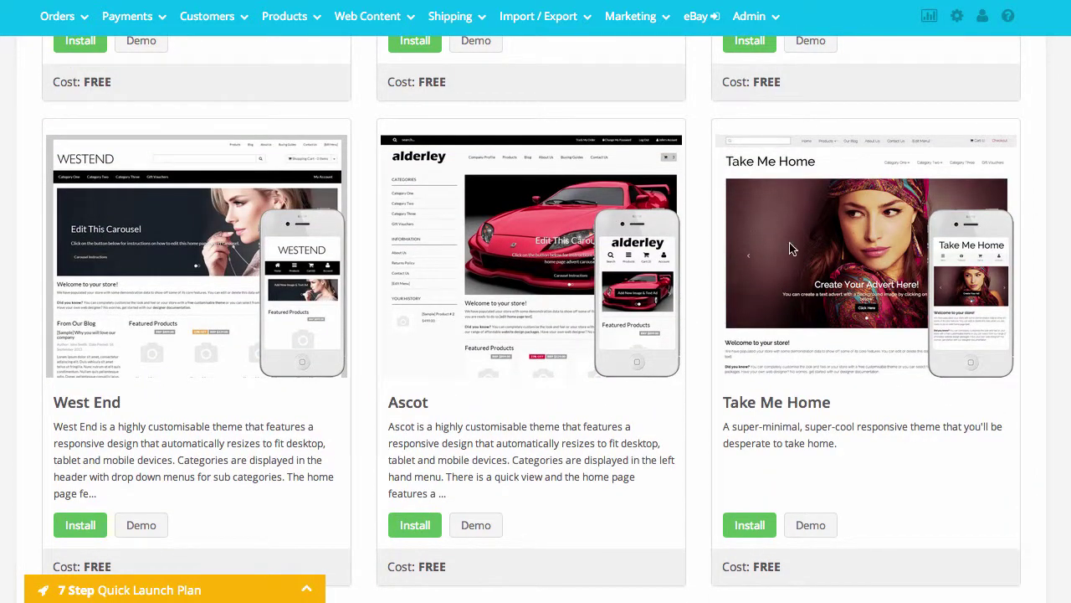
scroll(870, 323, down, 1)
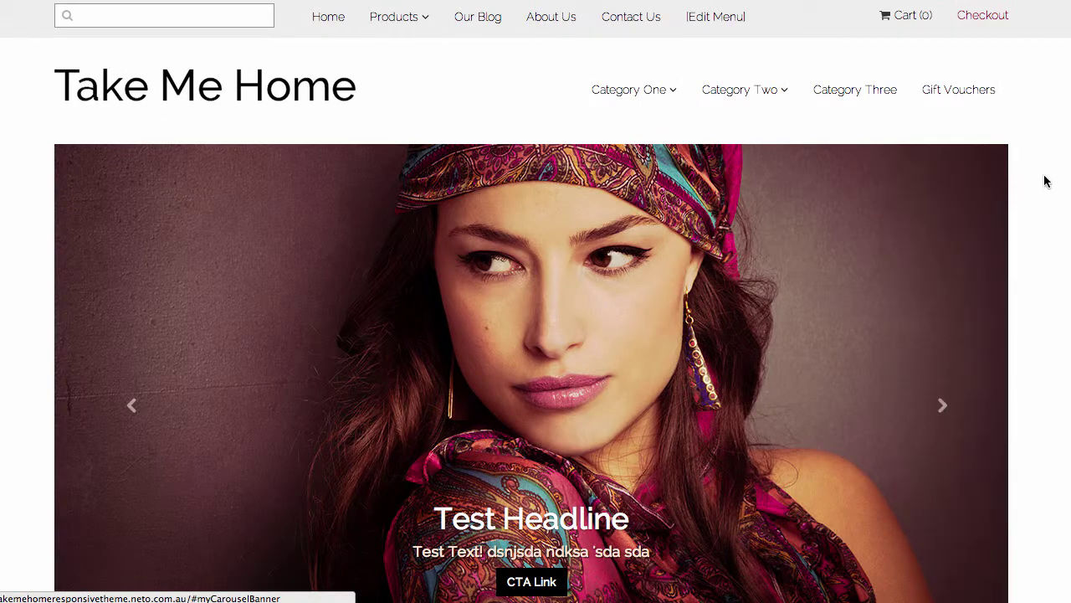
scroll(1032, 441, down, 8)
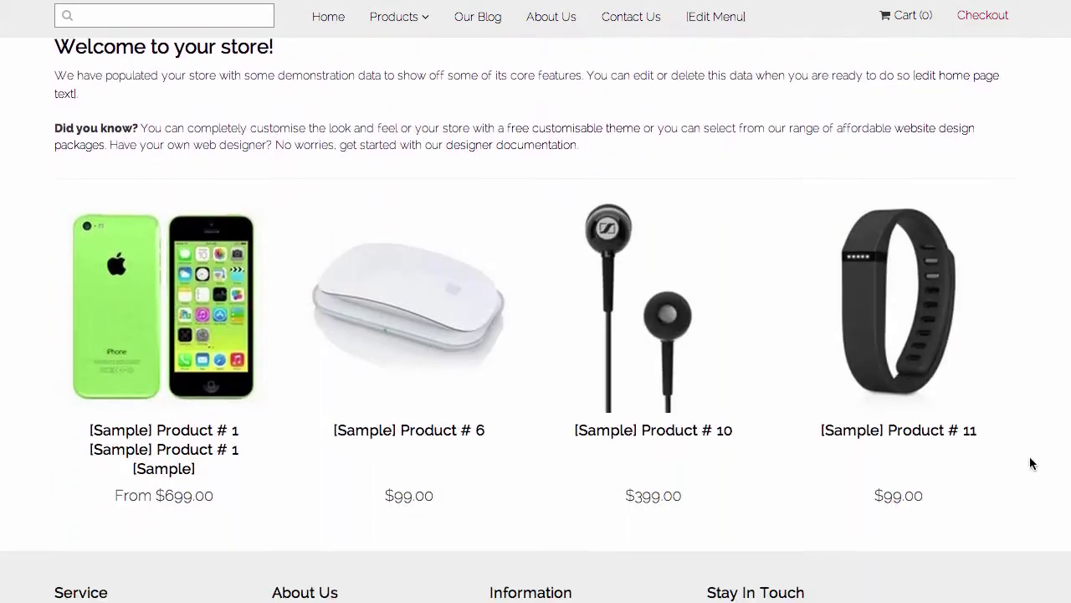
scroll(1030, 436, up, 8)
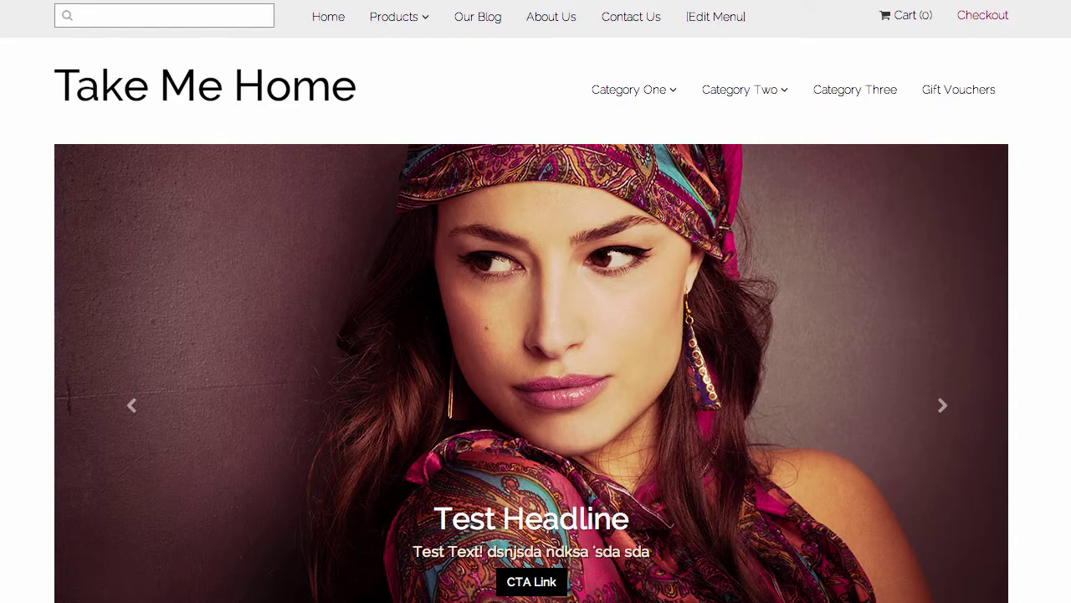
key(ctrl+w)
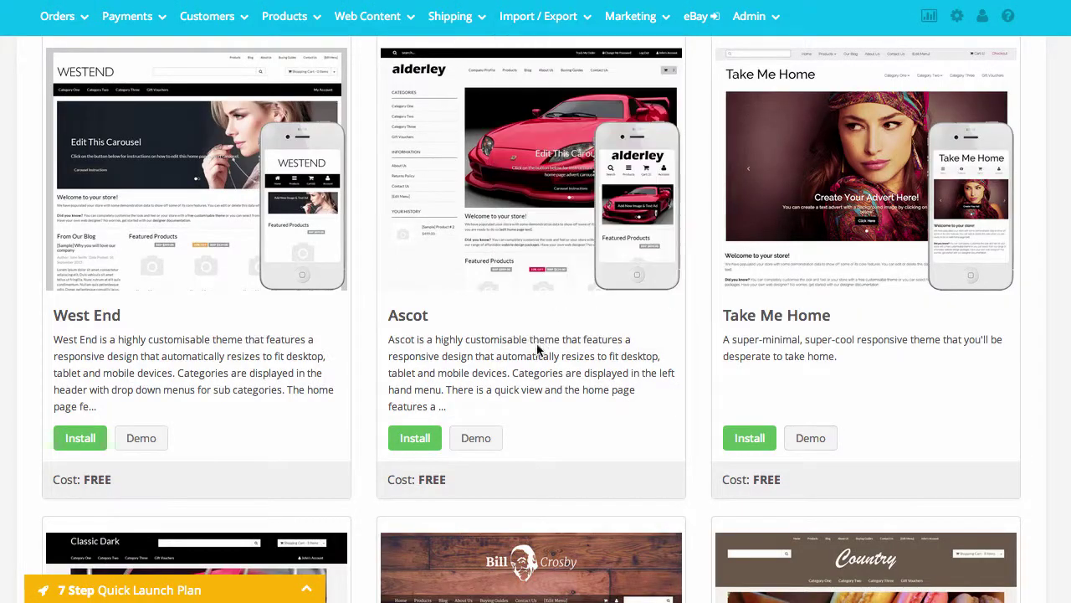
Install Take Me Home and activate it in place of Country, confirming the switch.
click(749, 442)
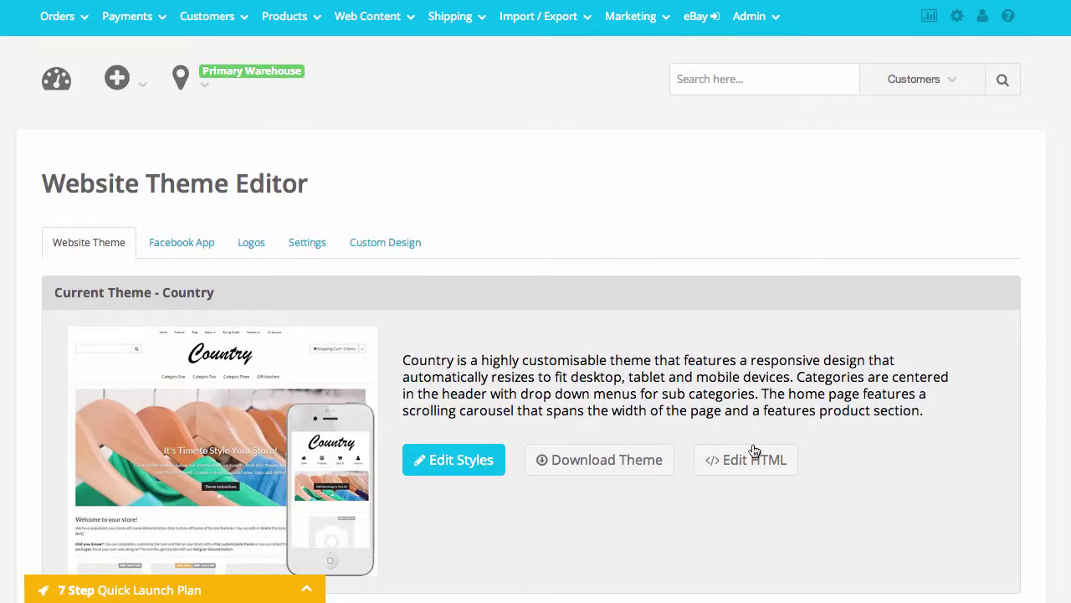
scroll(1059, 75, down, 10)
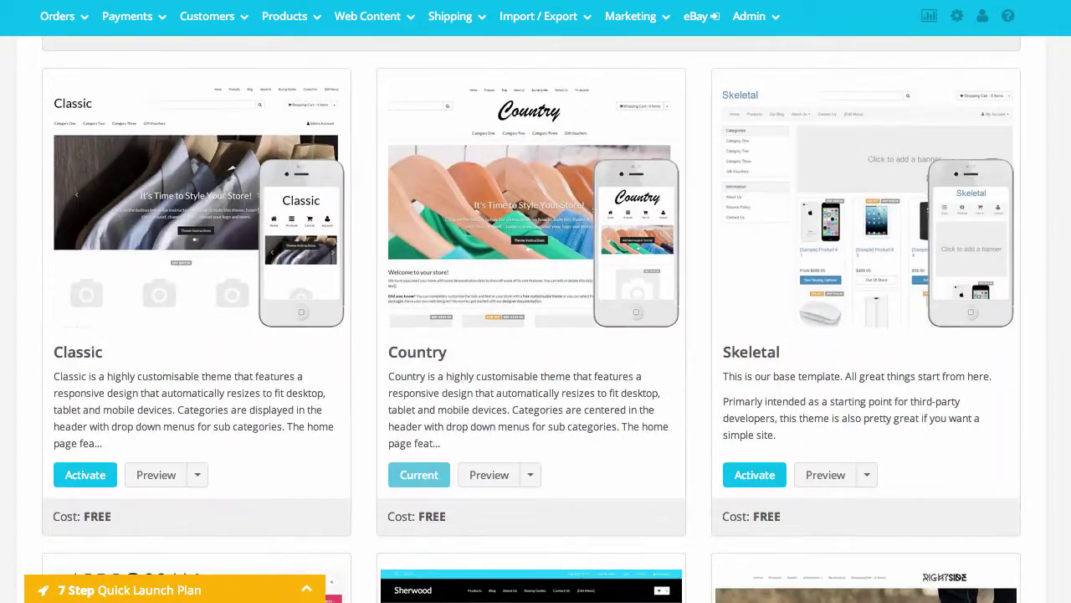
scroll(1069, 241, down, 15)
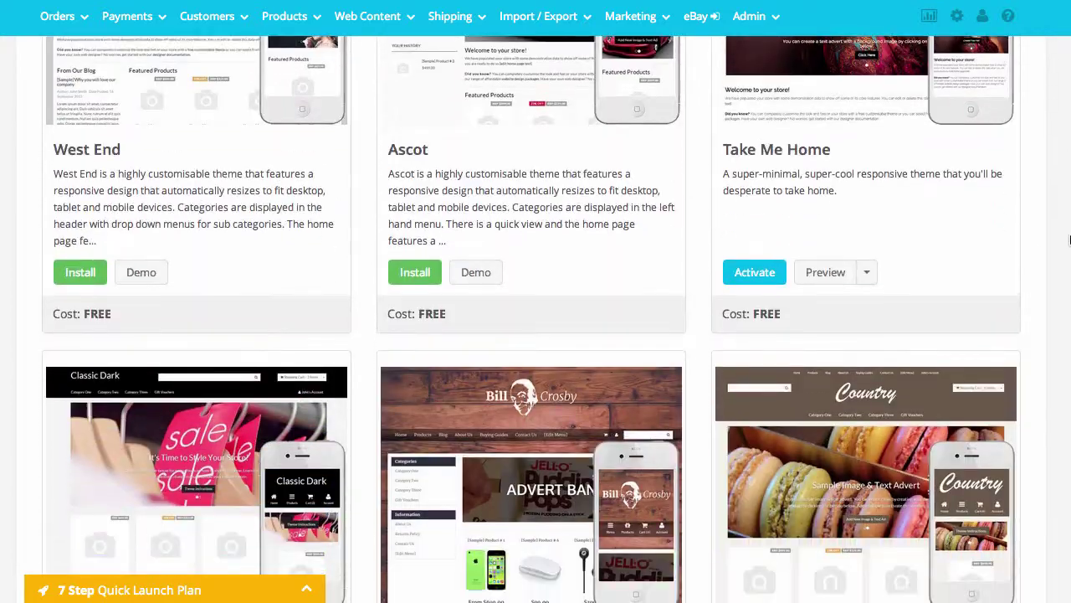
click(765, 280)
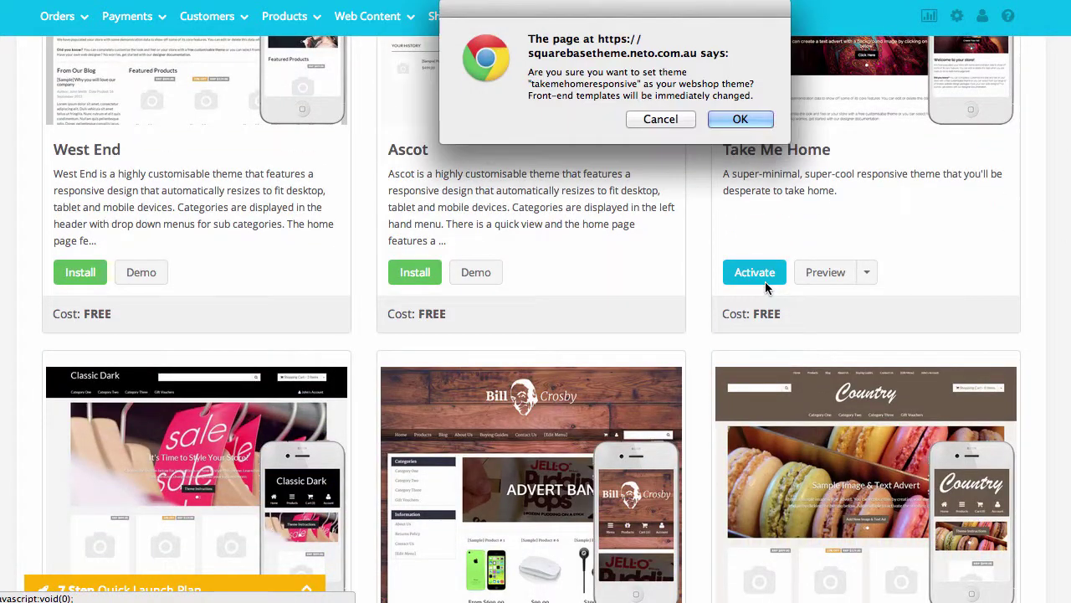
click(740, 121)
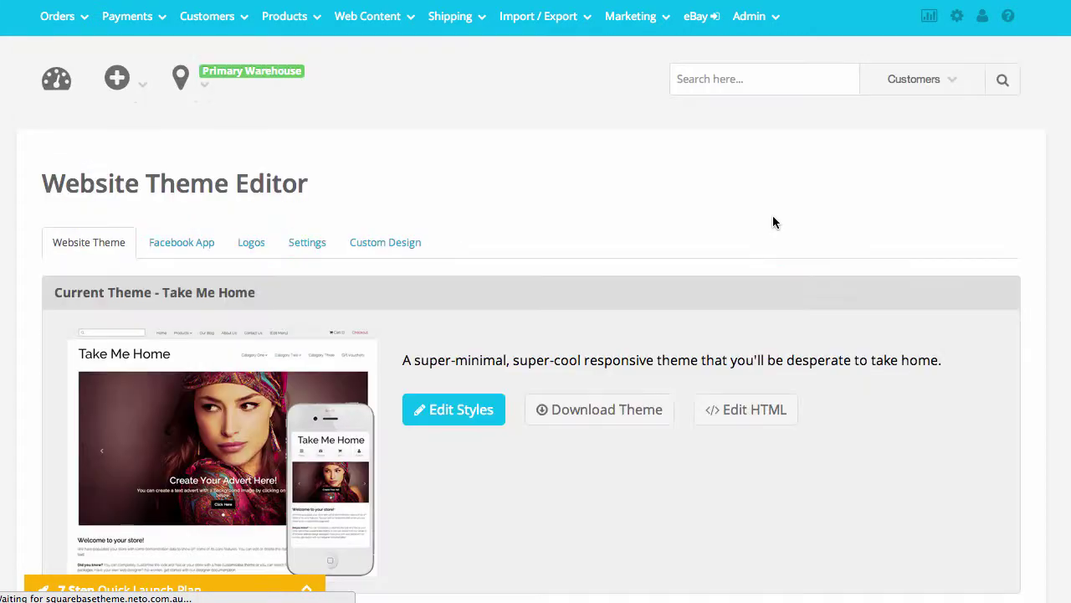
scroll(558, 297, down, 3)
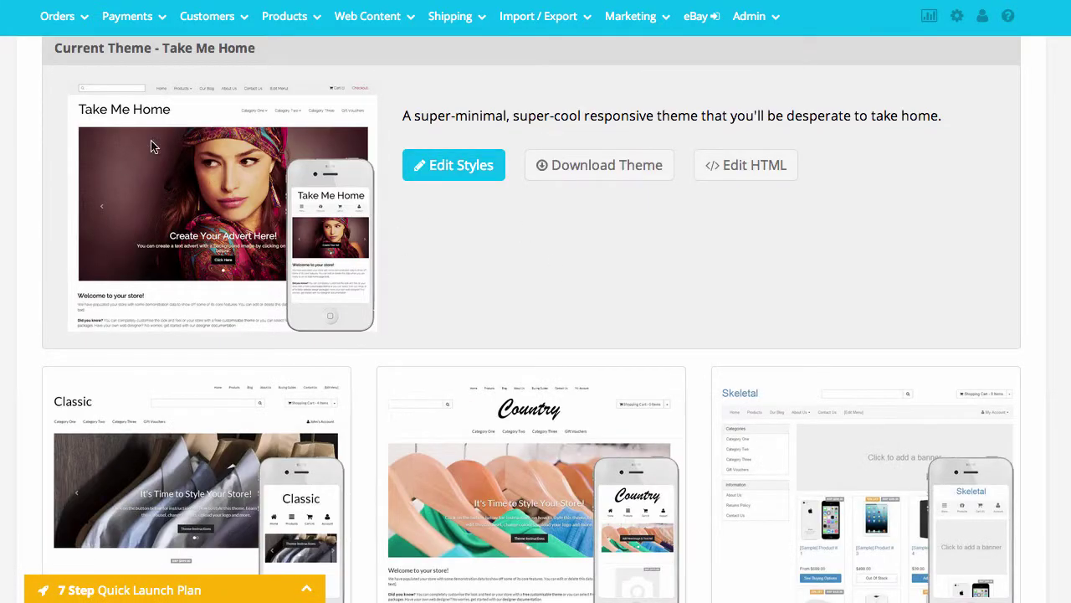
scroll(242, 256, up, 1)
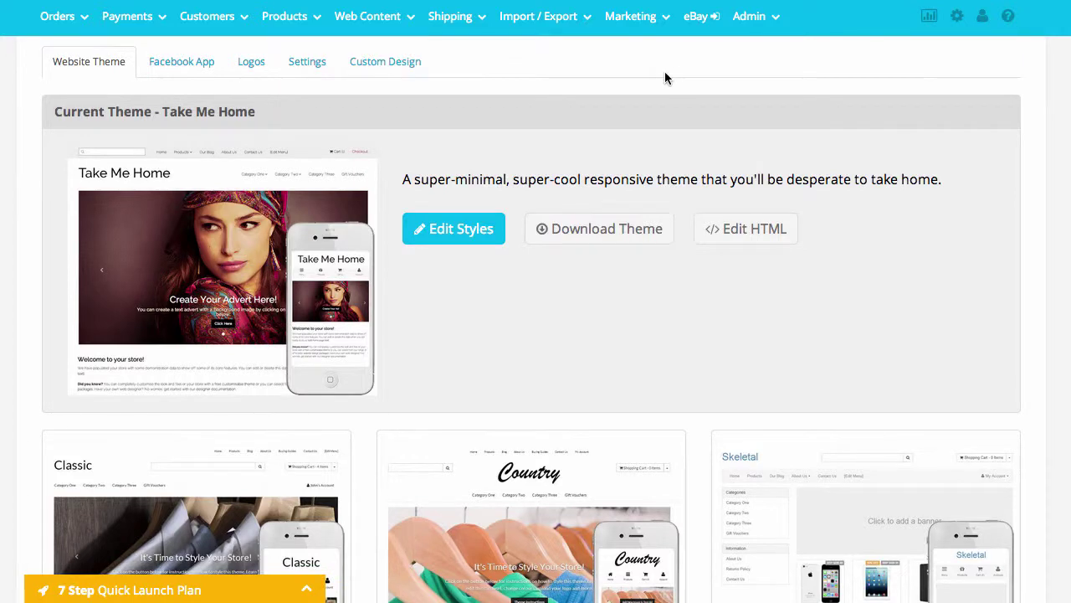
click(975, 28)
click(981, 21)
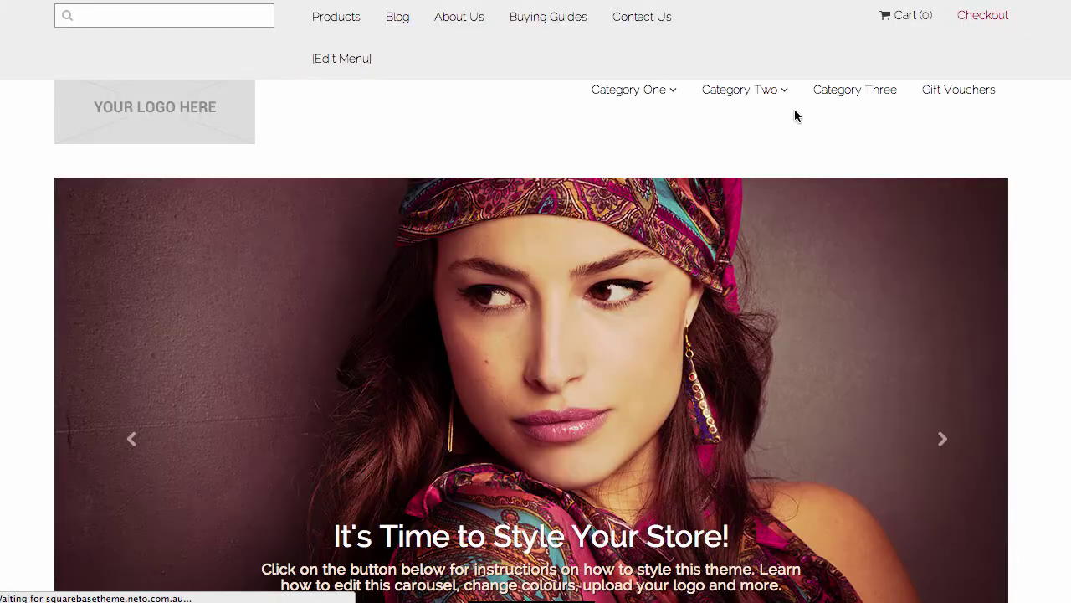
scroll(1067, 126, down, 1)
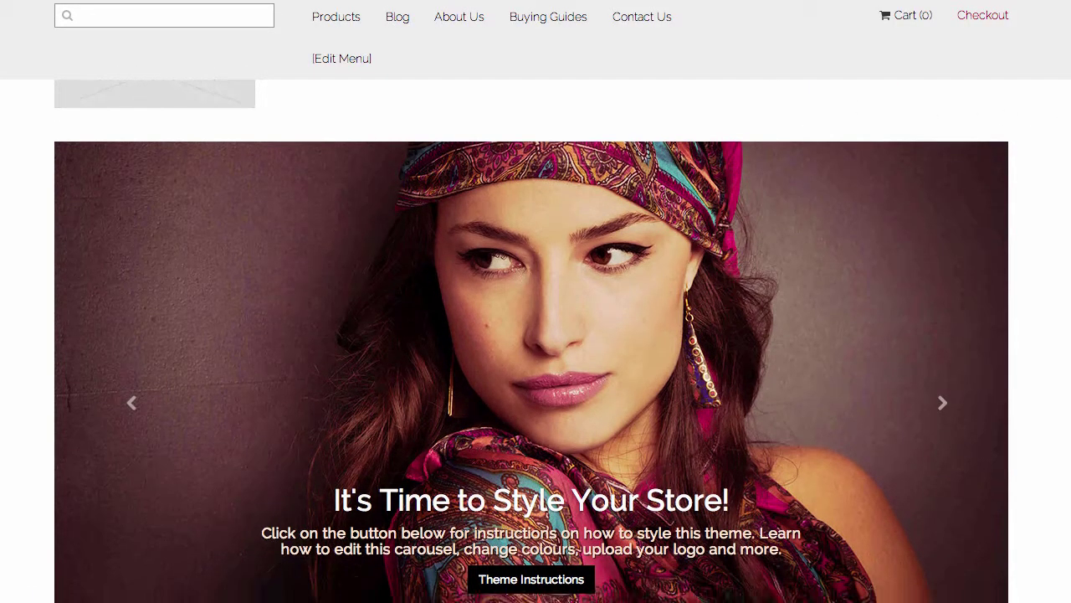
scroll(1066, 375, down, 10)
scroll(1067, 114, up, 11)
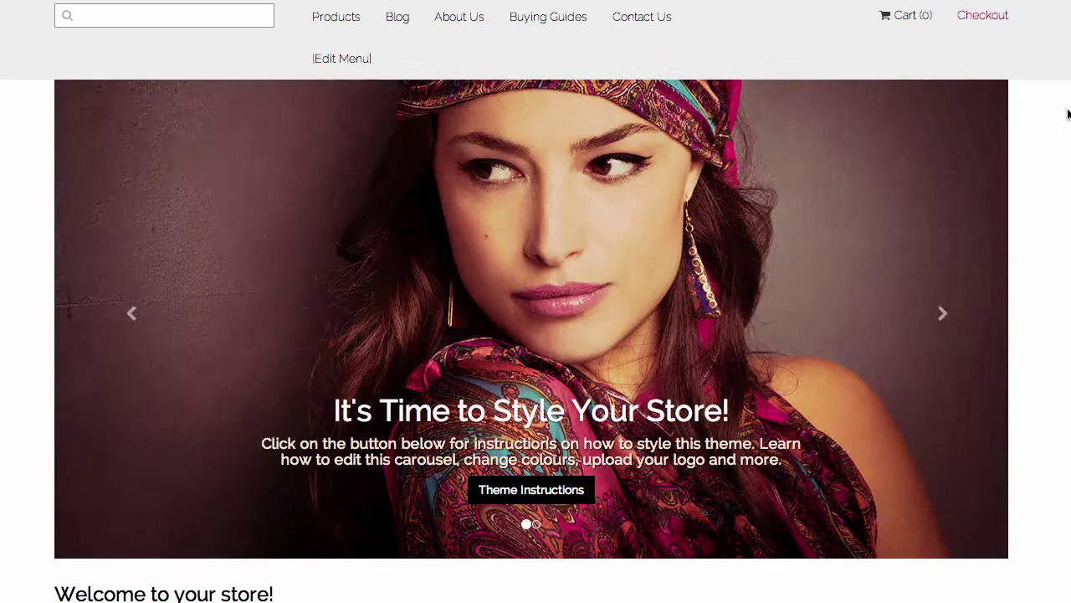
scroll(1064, 84, up, 2)
scroll(1062, 201, down, 8)
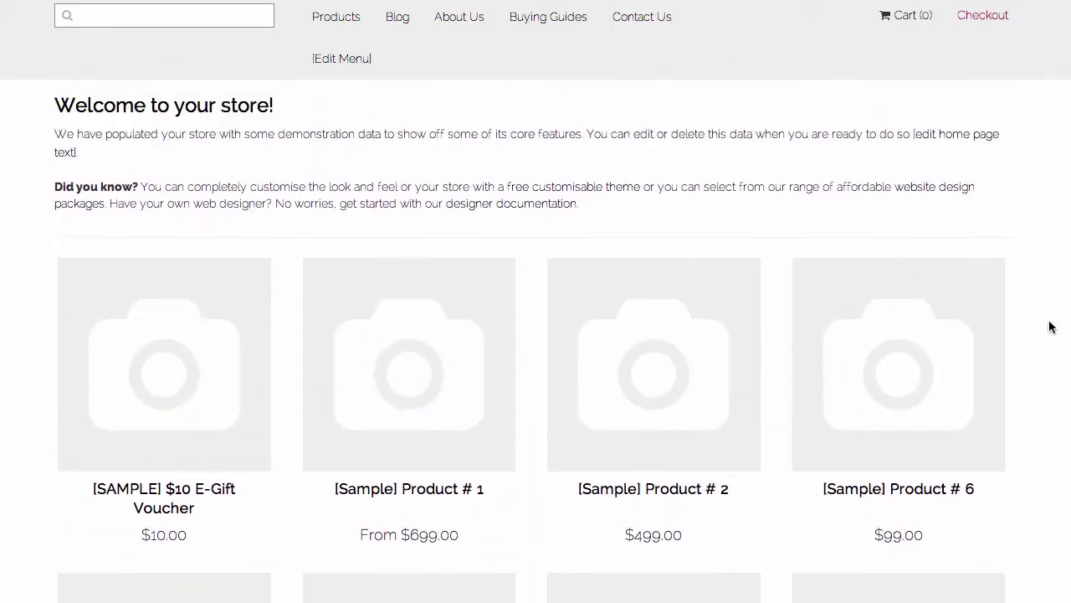
scroll(1057, 205, up, 8)
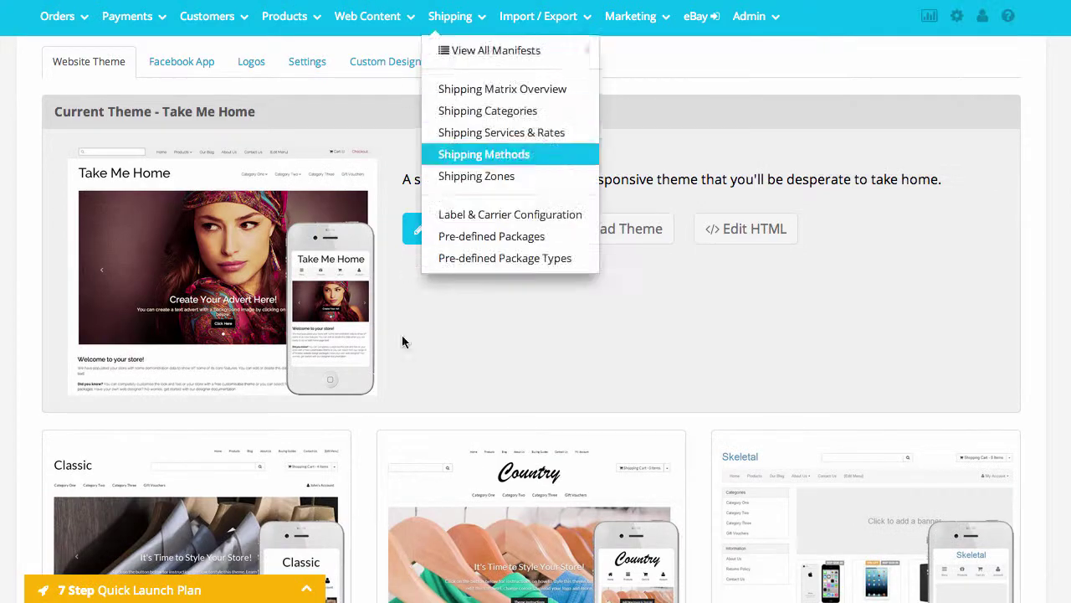
Open Edit Styles for Take Me Home and reach the Header & Footer colour settings.
click(440, 238)
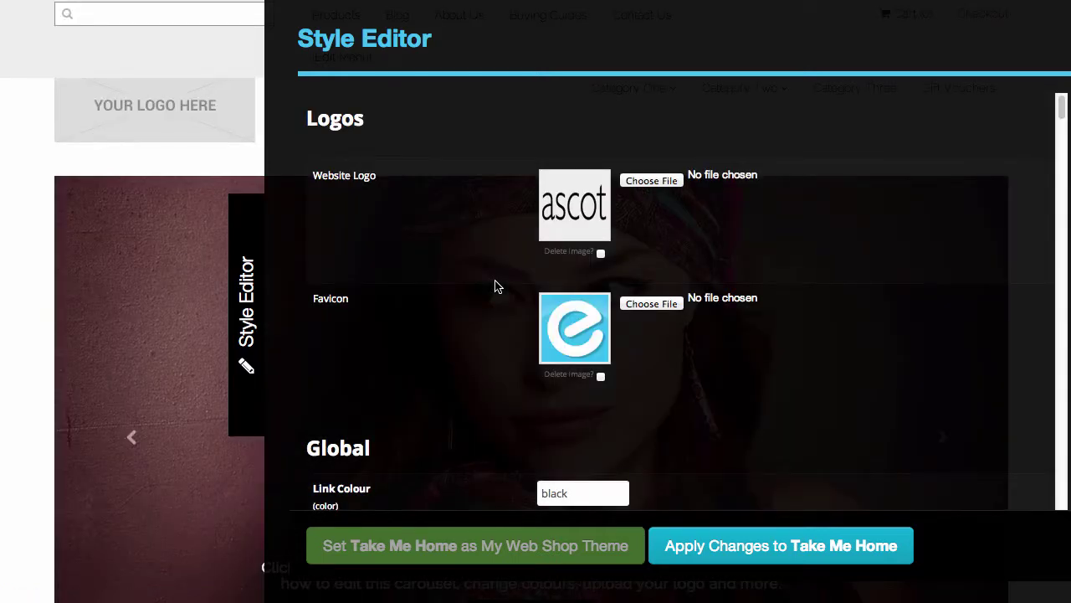
scroll(787, 205, down, 2)
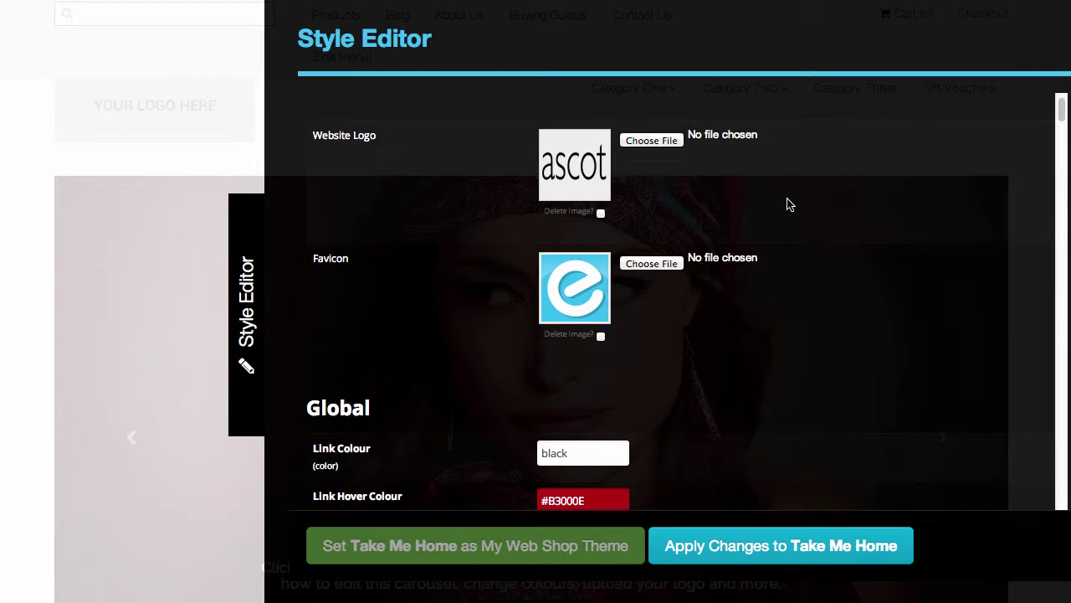
scroll(868, 275, down, 5)
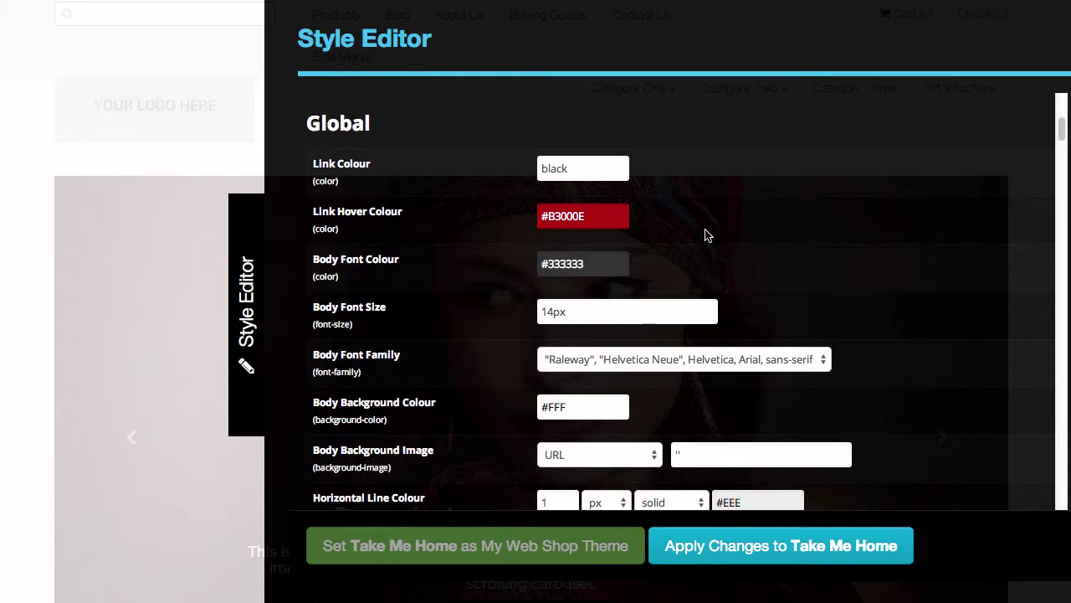
scroll(807, 250, down, 1)
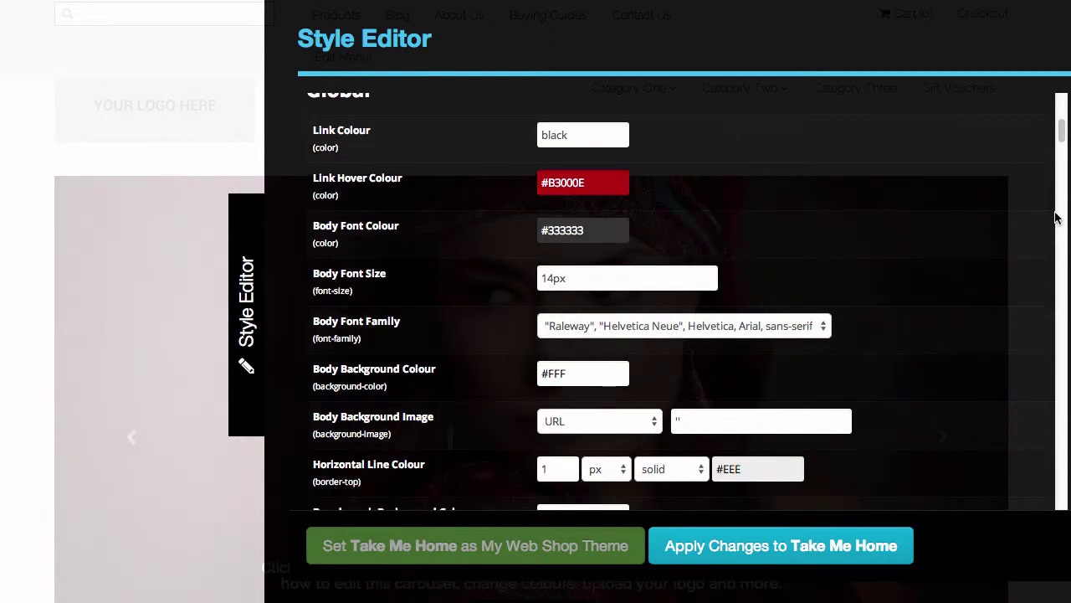
drag(1059, 140, 1053, 201)
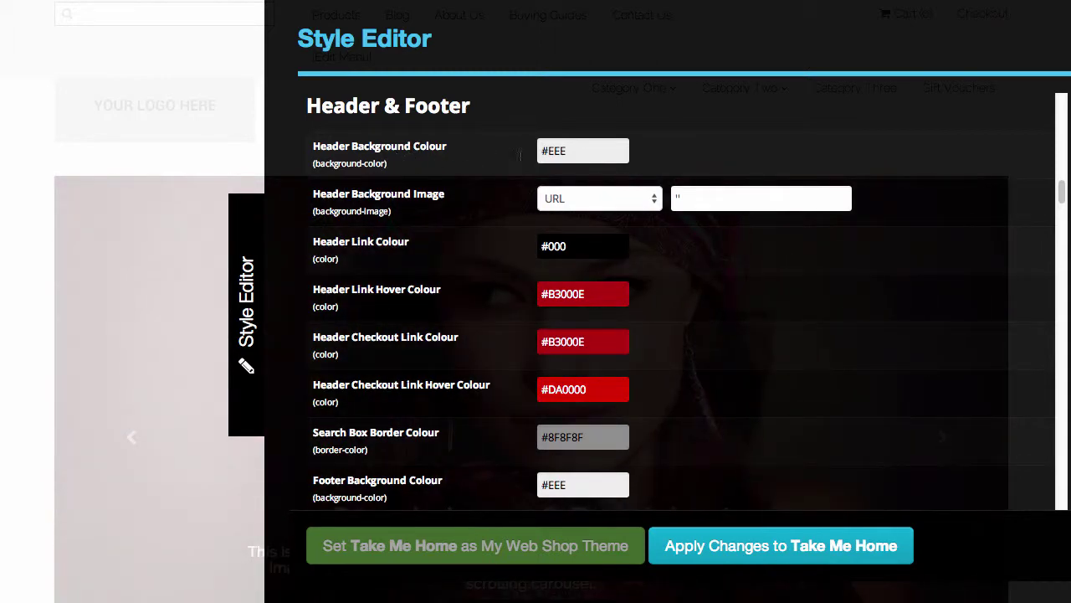
Set Header Background Colour to light yellow #e0ddb8 and apply it to Take Me Home.
click(583, 153)
mouse_move(664, 195)
mouse_down()
mouse_move(662, 210)
mouse_move(628, 221)
mouse_up()
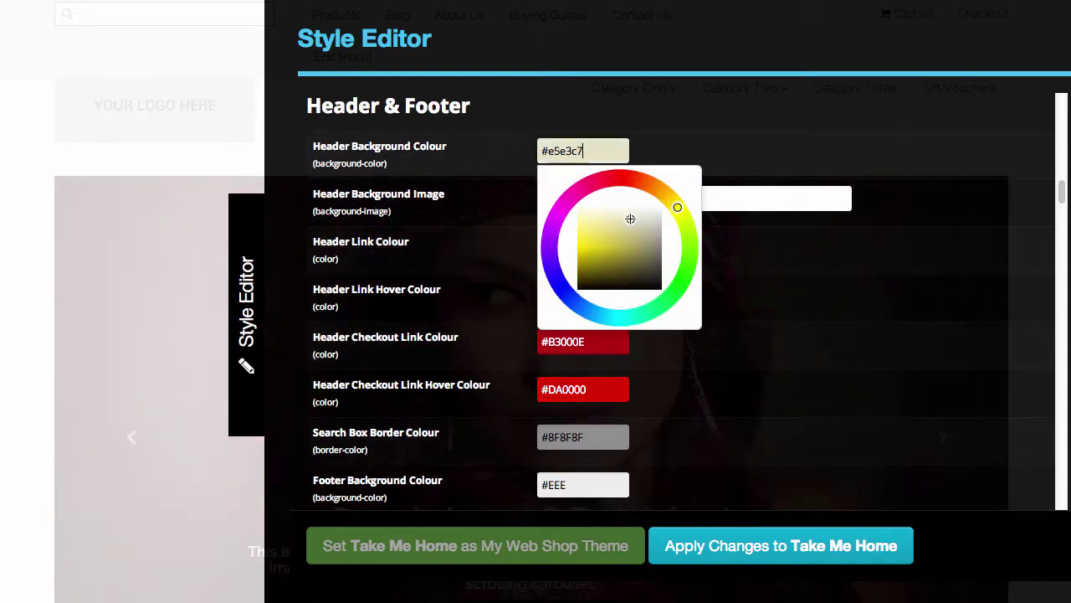
click(756, 547)
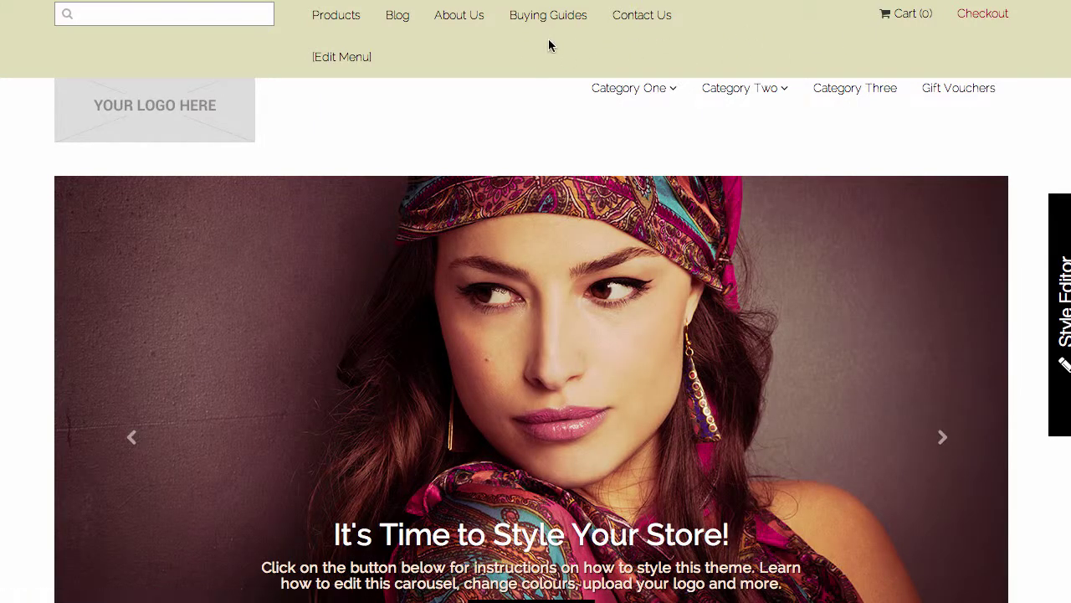
In the Style Editor, set Header Link Colour to #740101 and apply it to Take Me Home.
click(1057, 287)
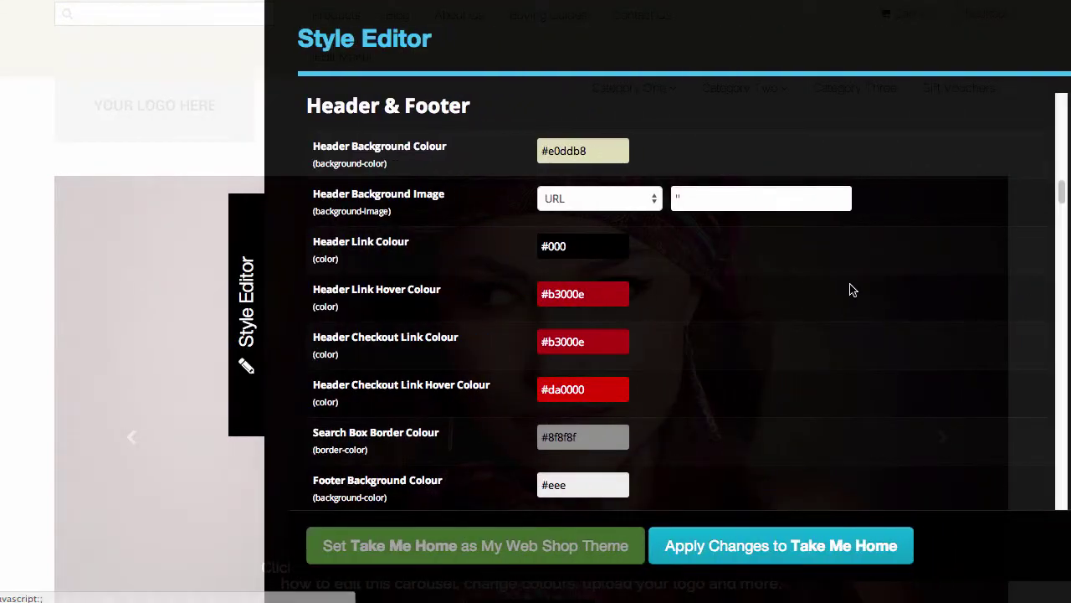
click(590, 247)
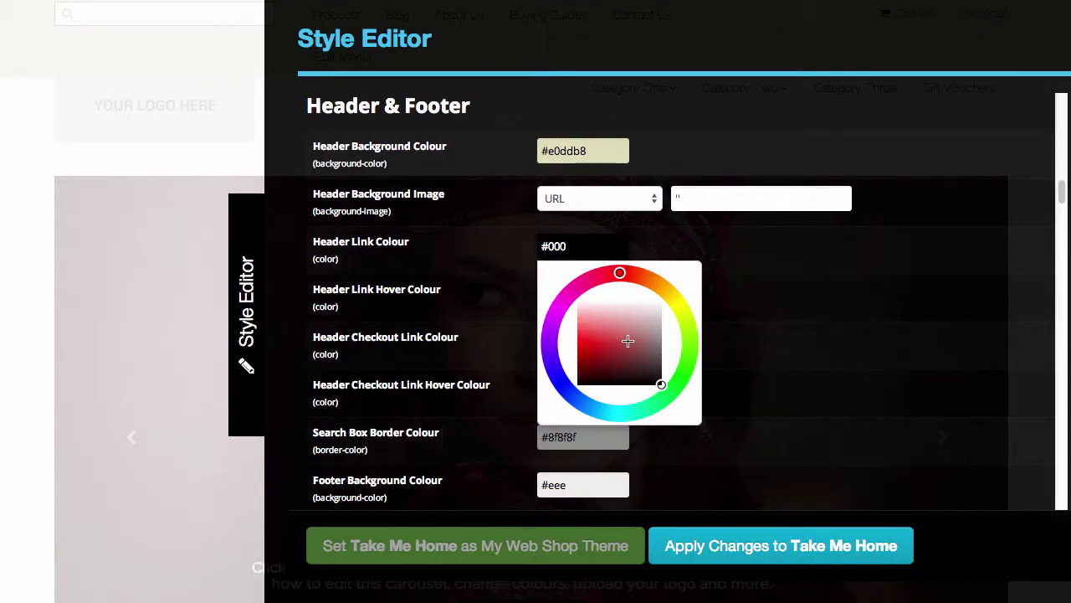
drag(628, 342, 576, 366)
click(734, 383)
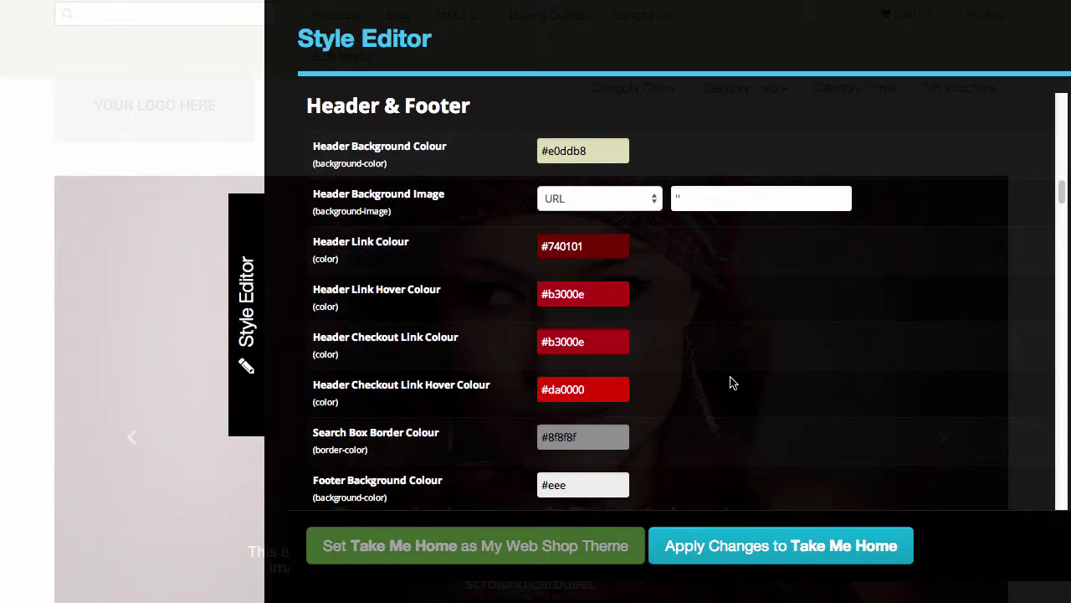
click(740, 562)
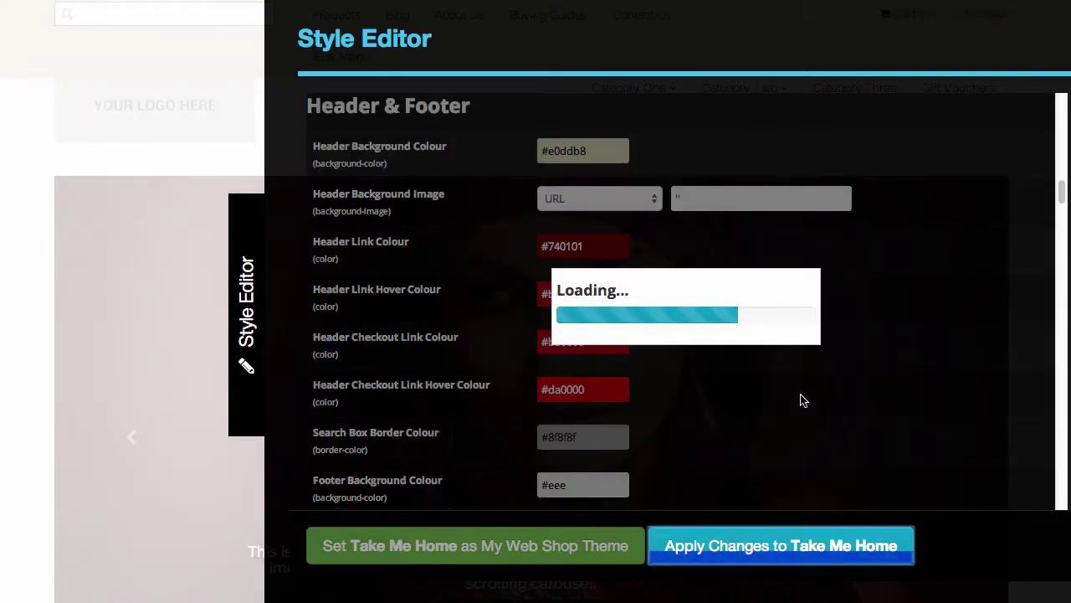